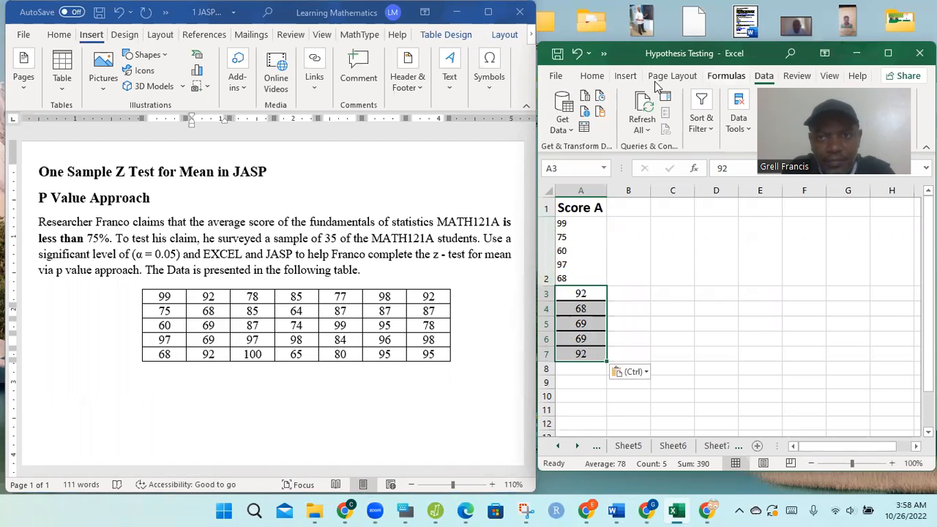
- Return to the top of the Score A data column and maximize the workbook window
click(626, 82)
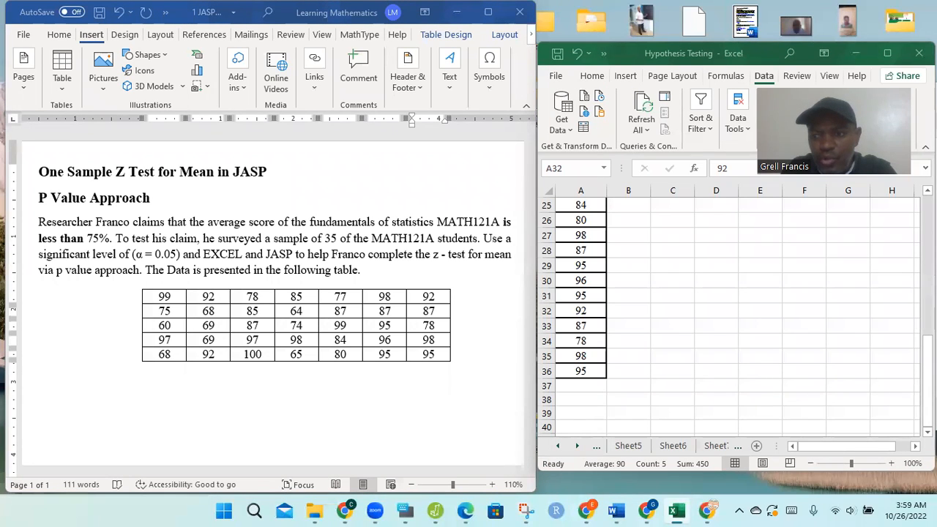
key(alt+Tab)
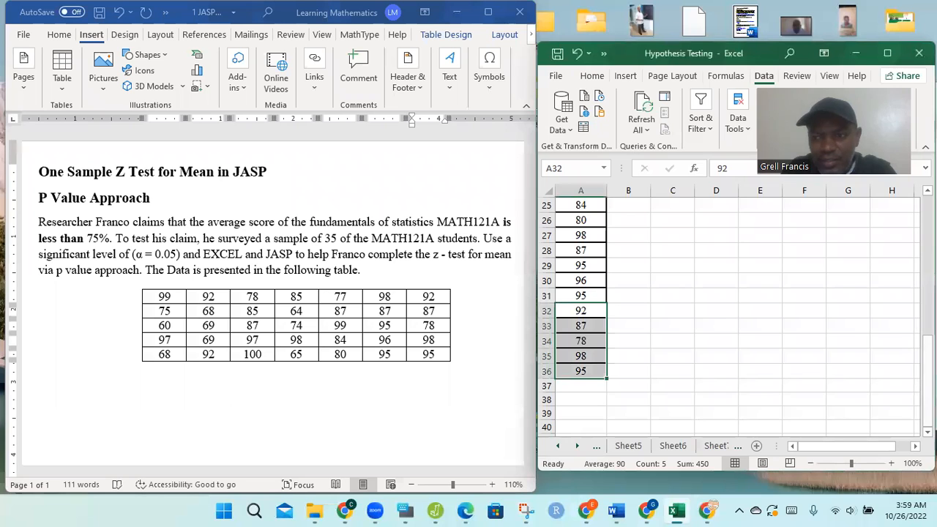
scroll(729, 315, up, 8)
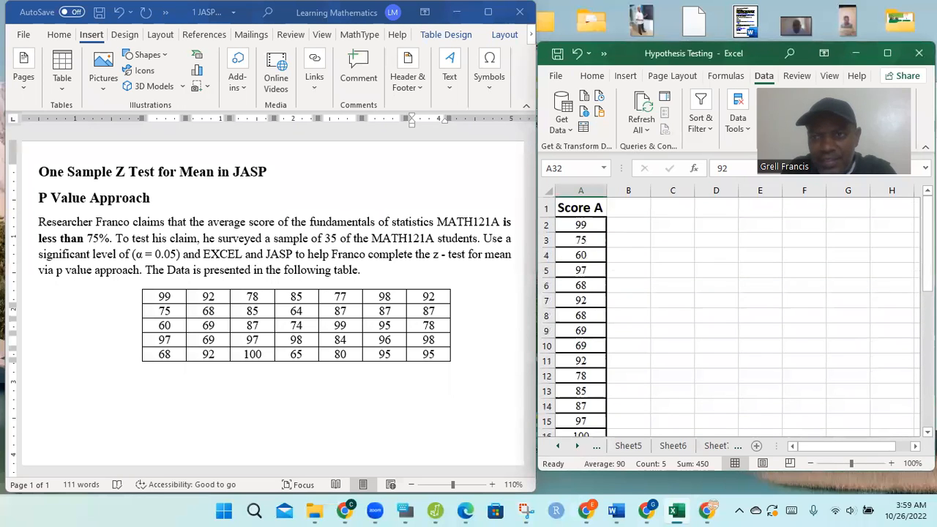
click(887, 54)
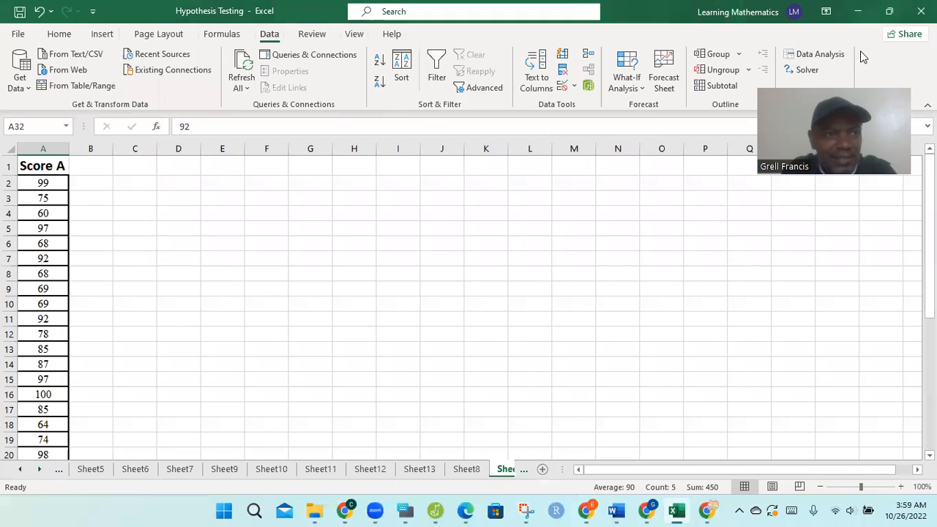
- Start saving a copy of the workbook to the Desktop folder with CSV UTF-8 (Comma delimited) as the file type
click(18, 34)
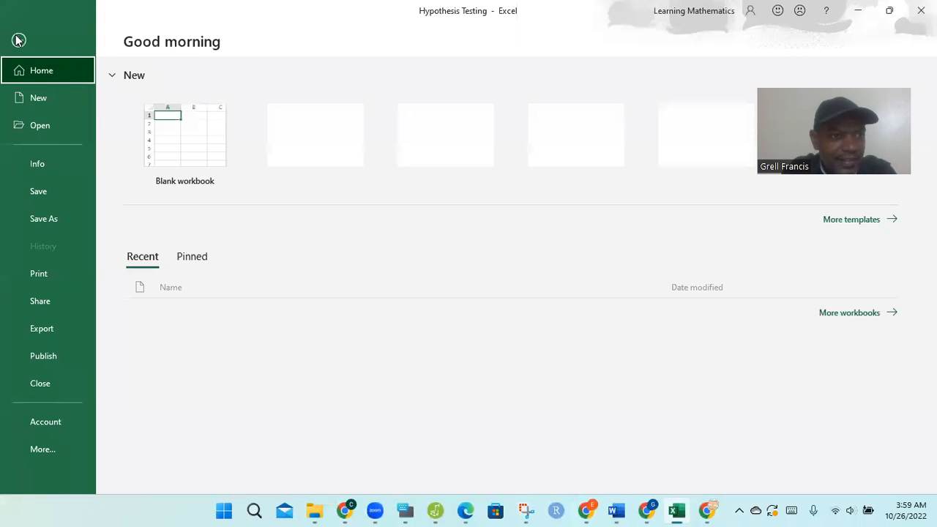
click(27, 218)
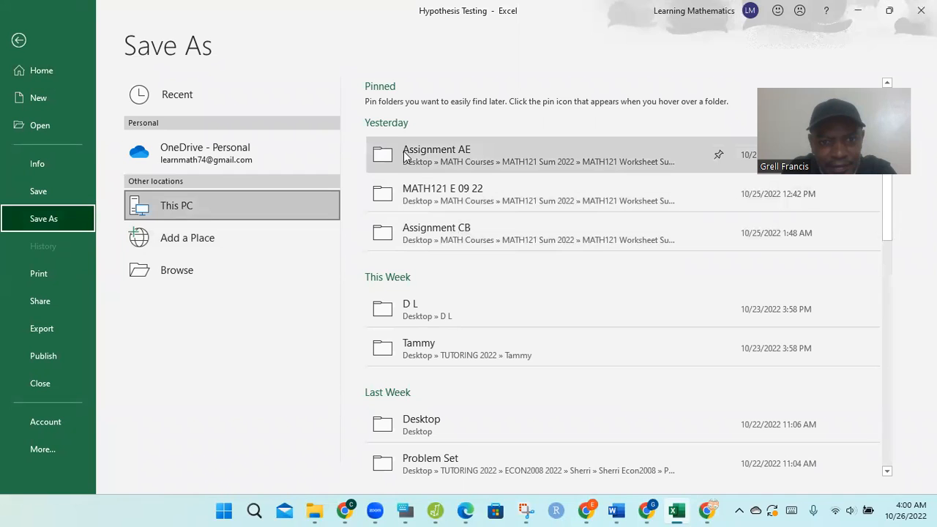
click(411, 418)
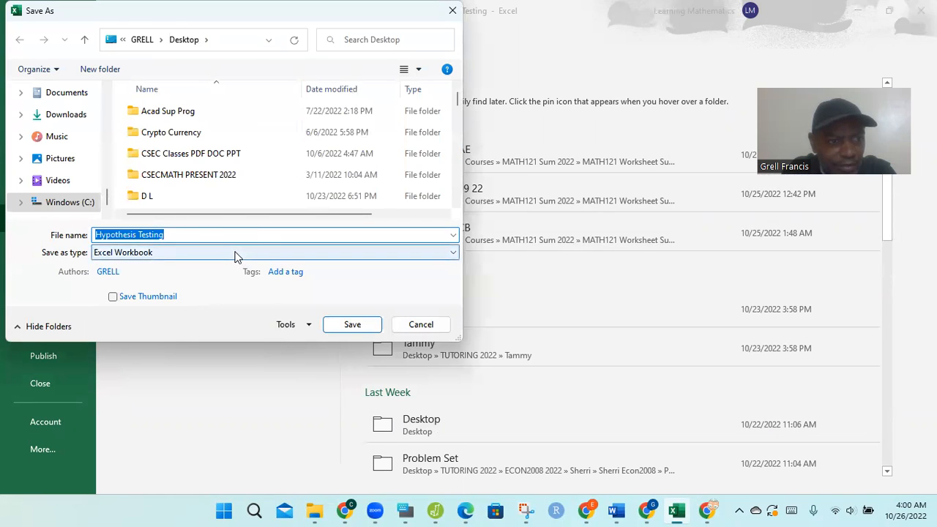
click(236, 252)
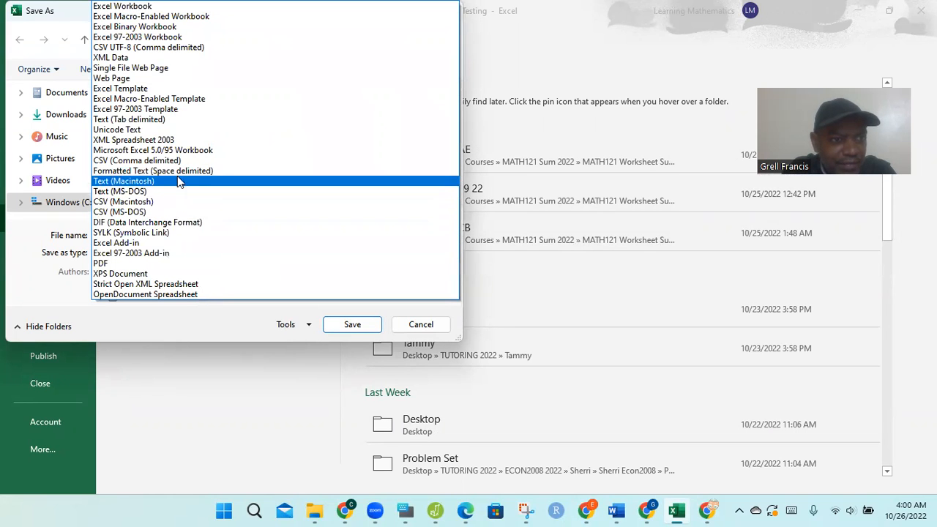
click(198, 53)
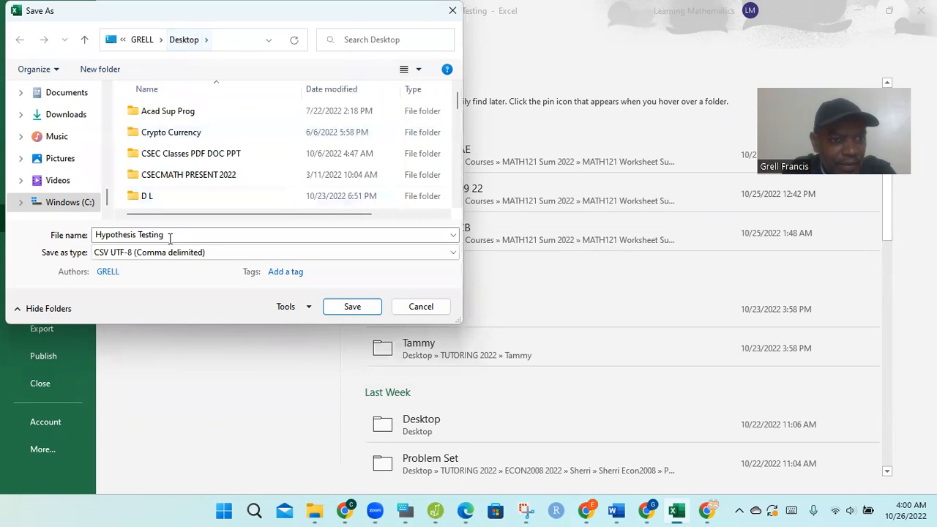
- Save only the active sheet to This PC's Desktop under the file name Hypothesis Testing Z Test
click(119, 234)
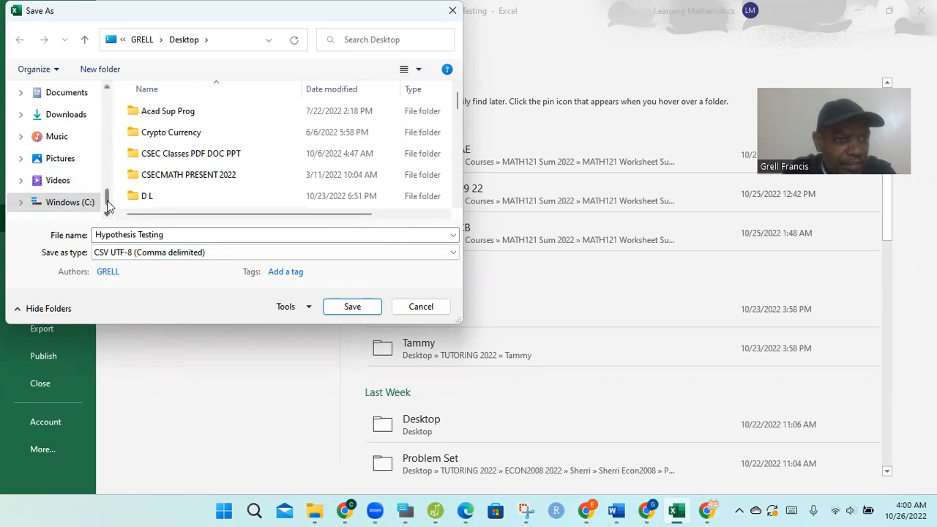
drag(107, 198, 107, 106)
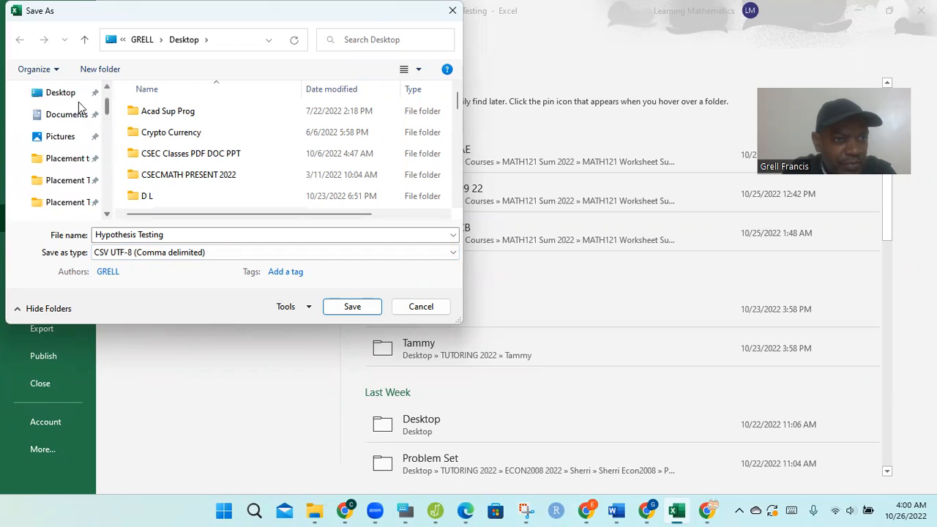
click(64, 95)
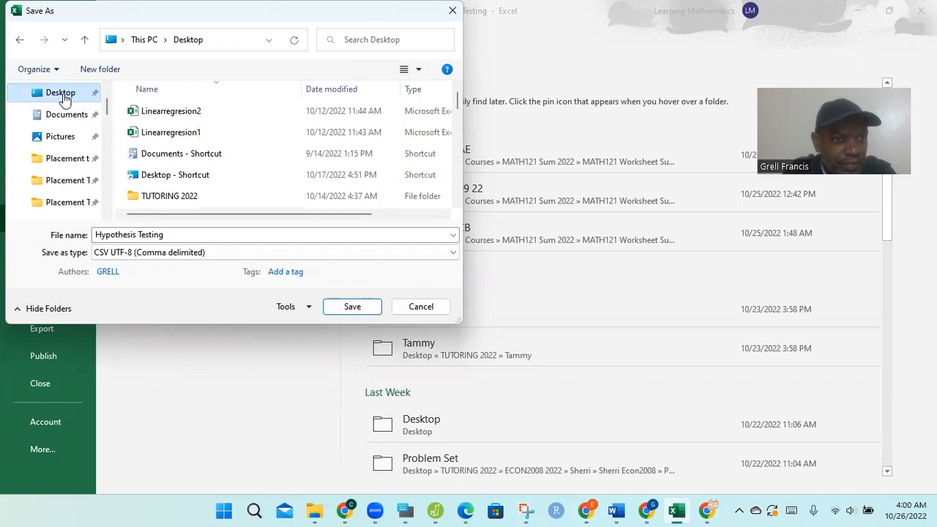
click(167, 234)
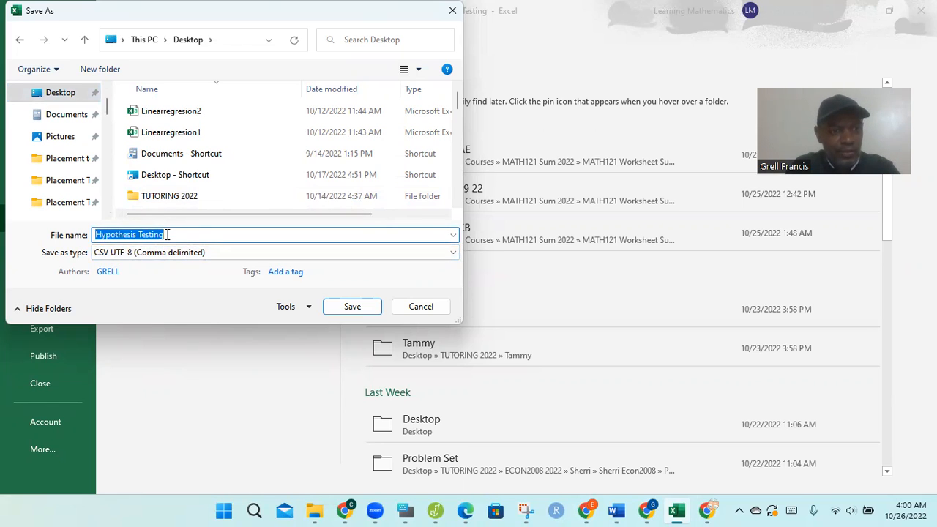
click(167, 234)
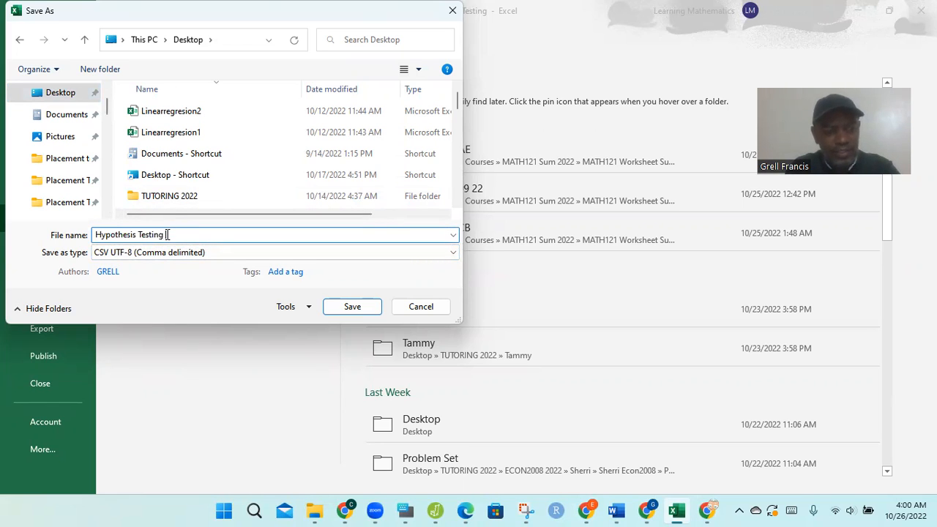
text(Z Test)
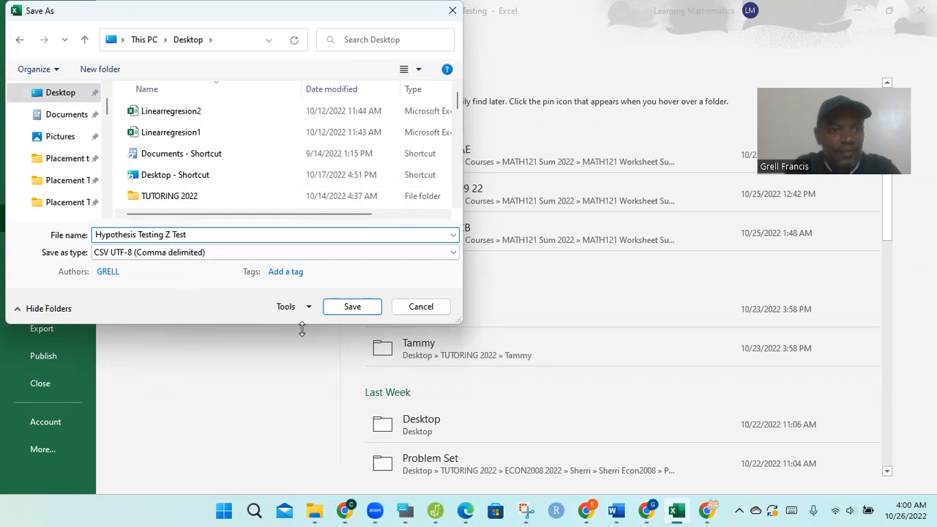
click(349, 309)
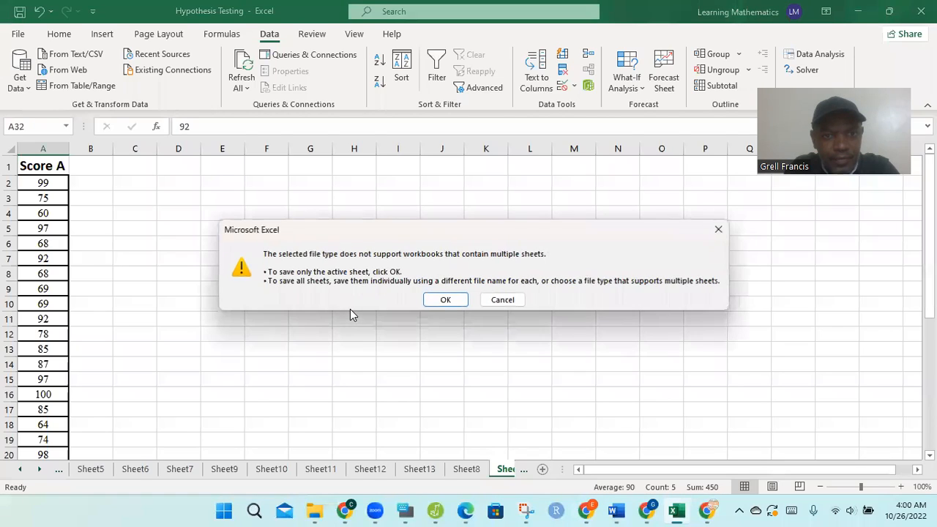
click(453, 303)
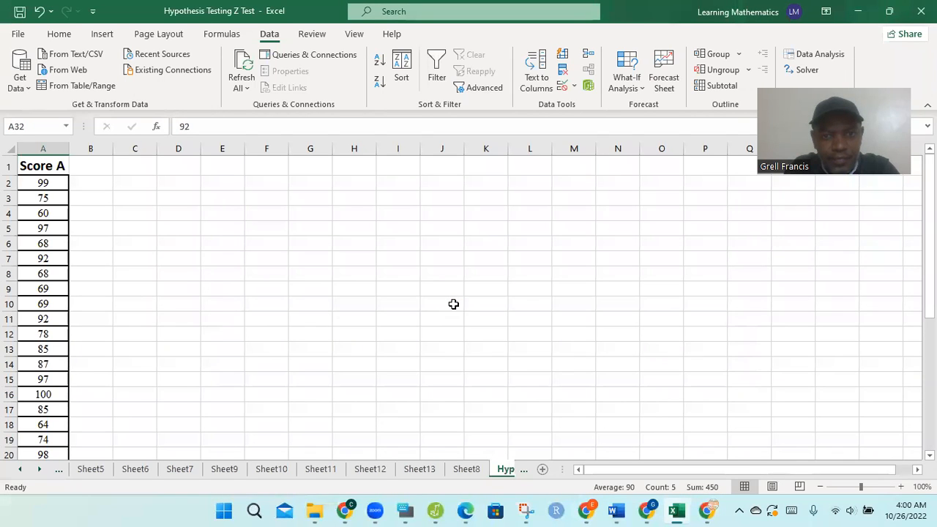
- Minimize the workbook, switch to JASP and maximize its window
click(856, 12)
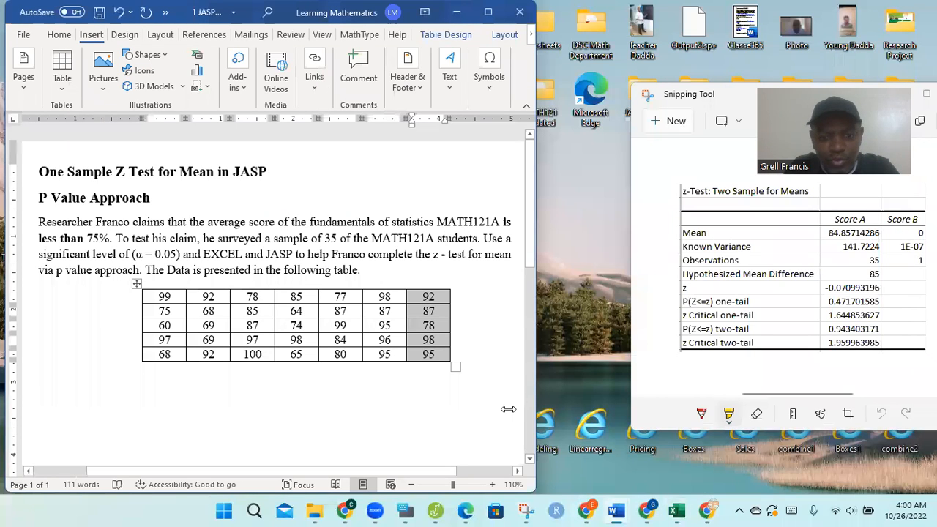
click(436, 510)
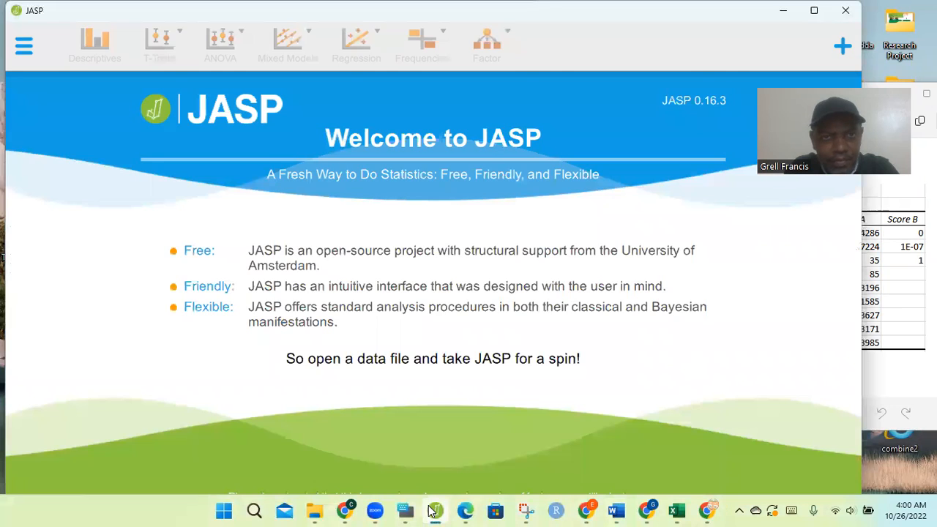
click(812, 16)
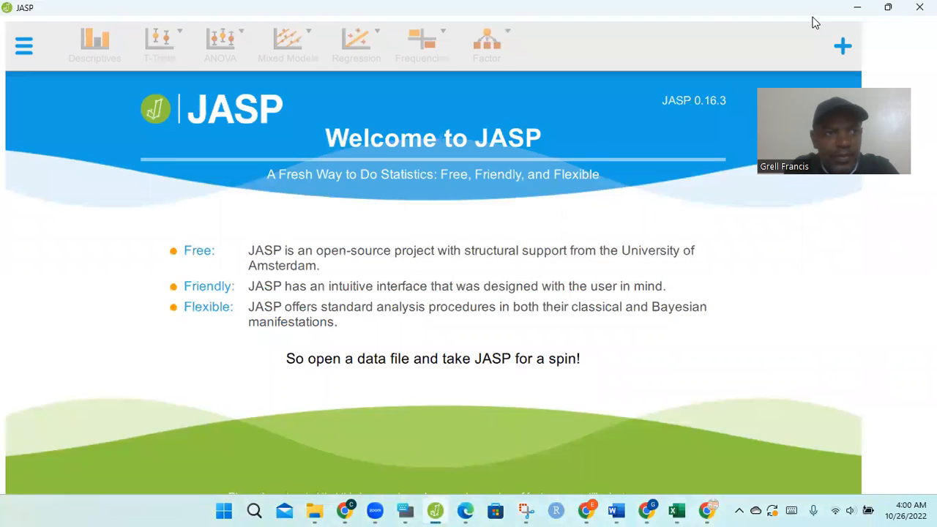
- Open the Hypothesis Testing Z Test data file from the computer's Desktop folder
click(22, 50)
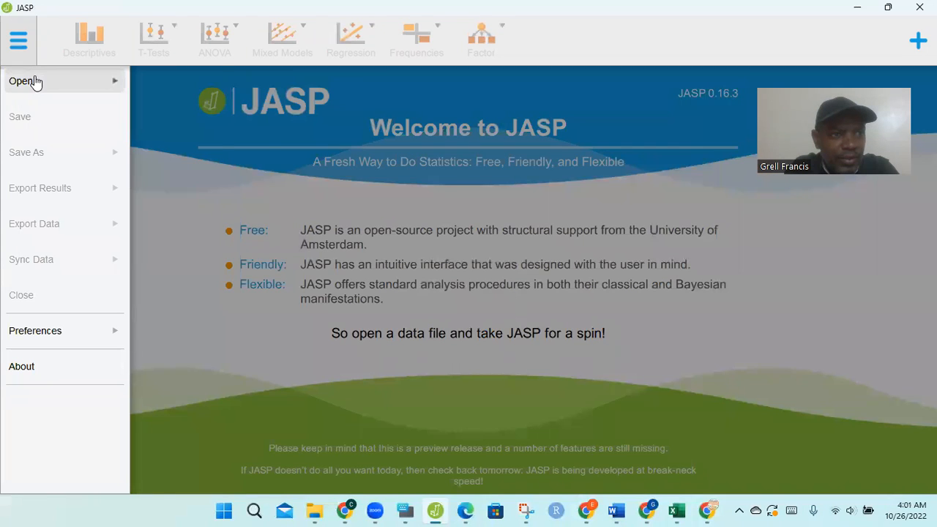
click(35, 82)
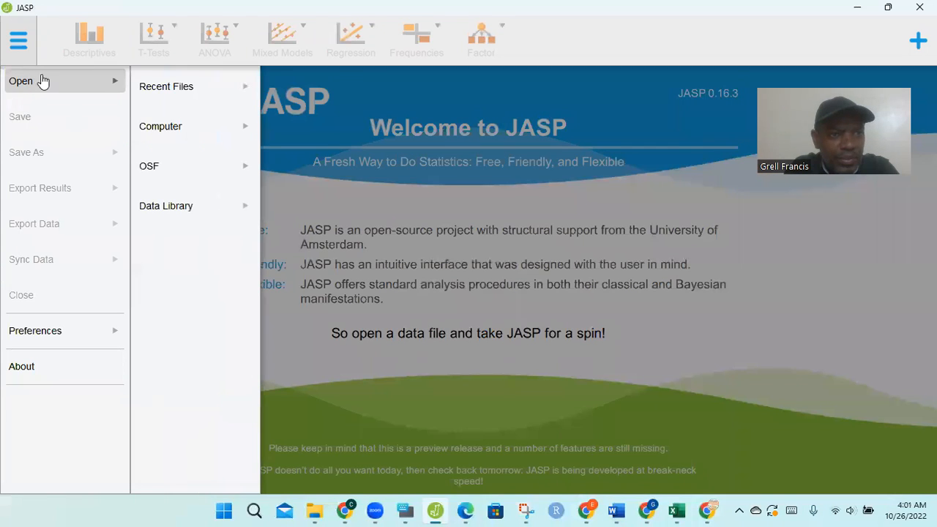
click(183, 137)
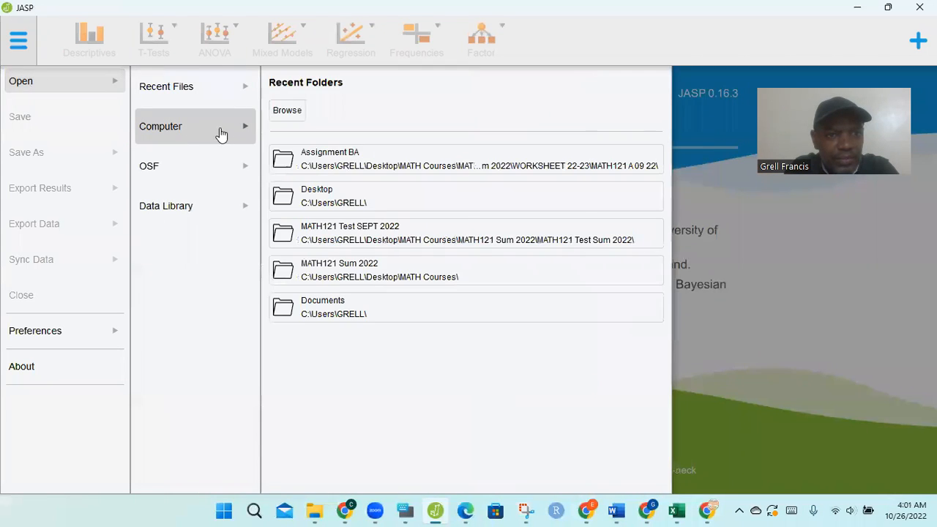
click(296, 120)
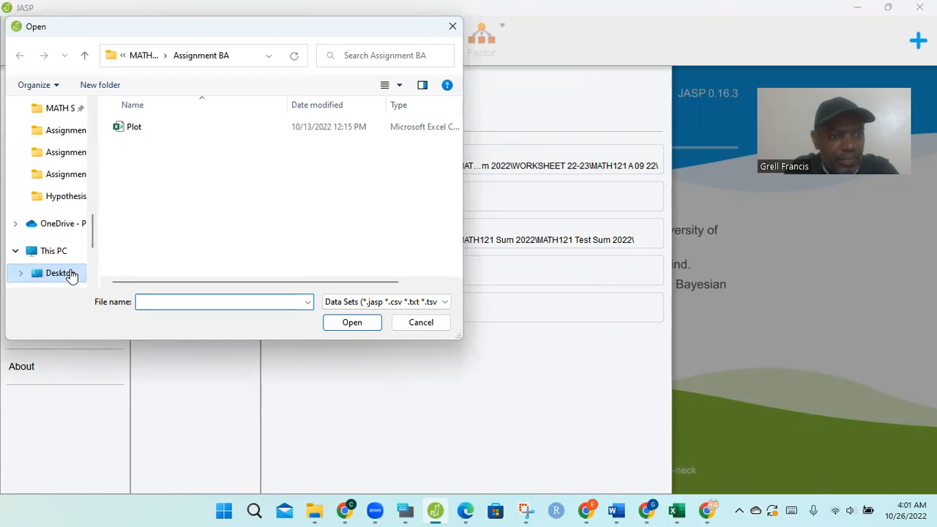
click(70, 273)
drag(456, 196, 451, 125)
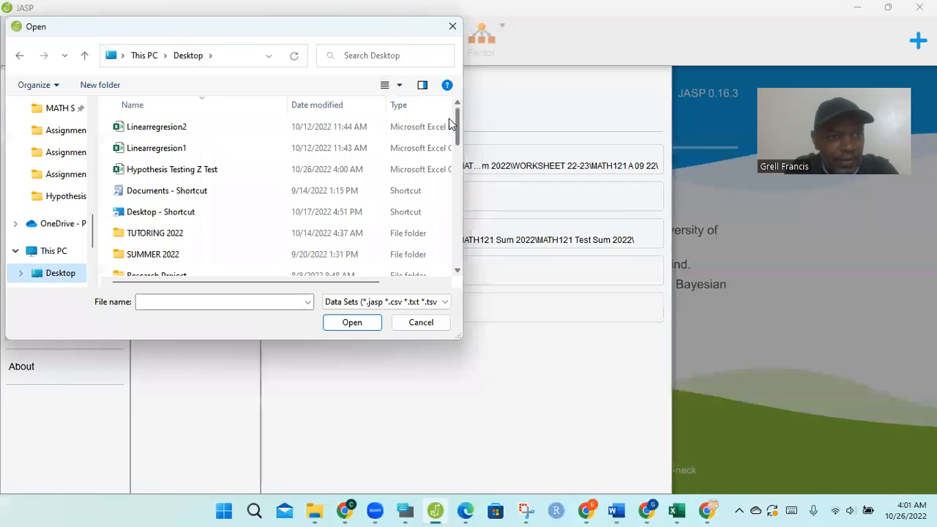
click(161, 169)
click(371, 327)
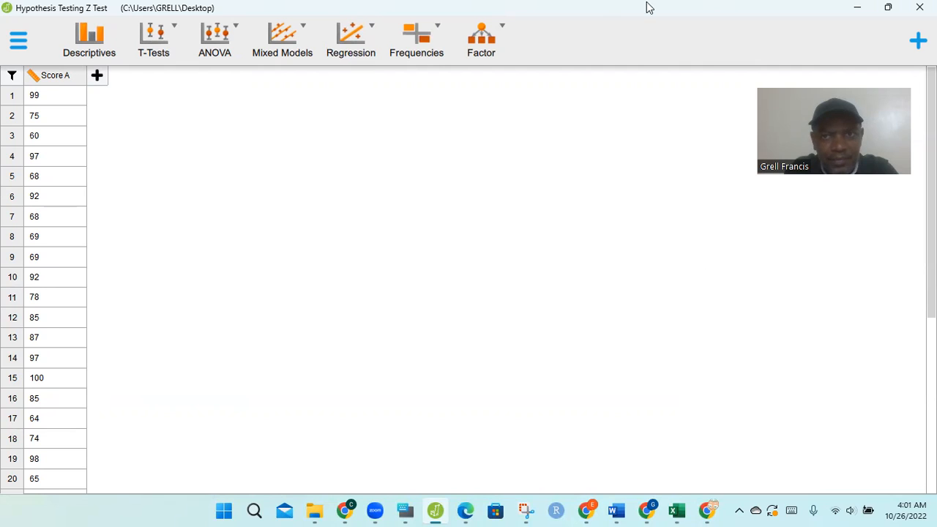
- Add a Bayesian One Sample T-Test analysis and look through its options
click(171, 69)
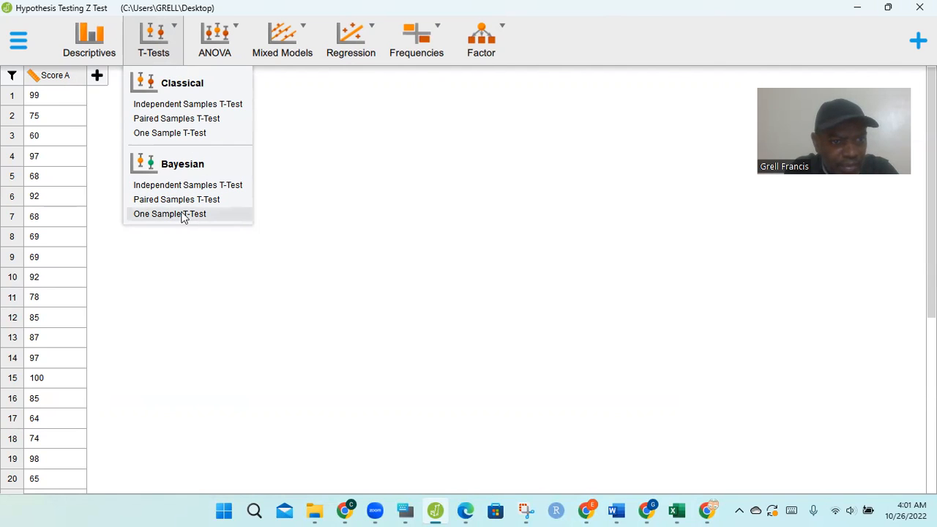
click(183, 213)
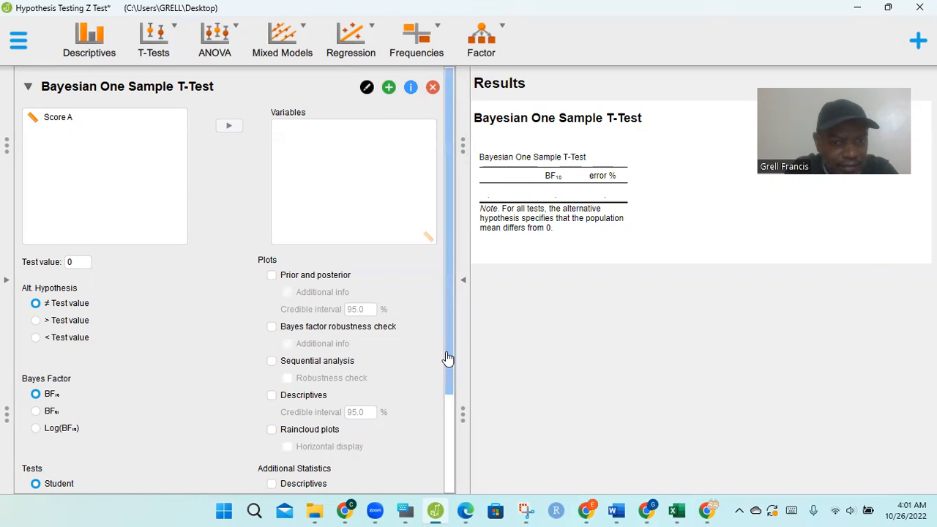
scroll(444, 439, down, 3)
drag(442, 452, 441, 421)
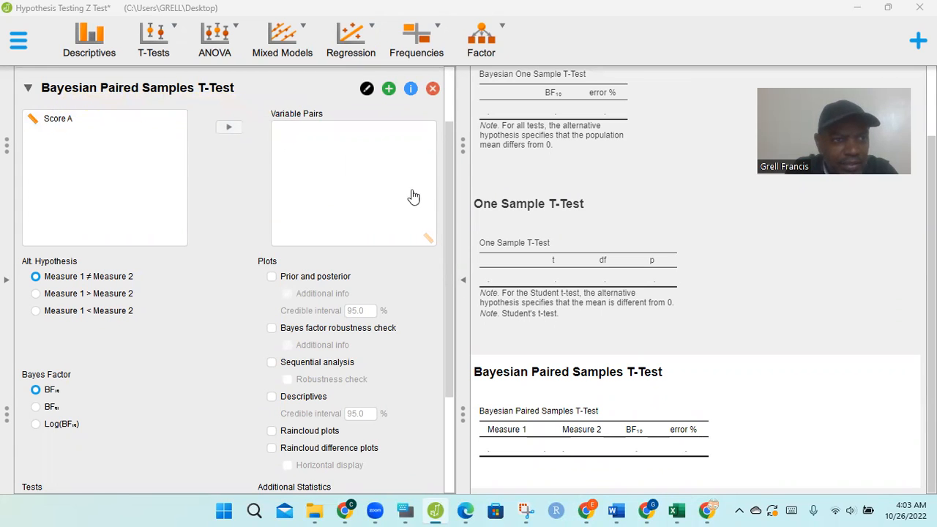
- Expand the existing One Sample T-Test analysis to examine its test options
drag(448, 203, 456, 98)
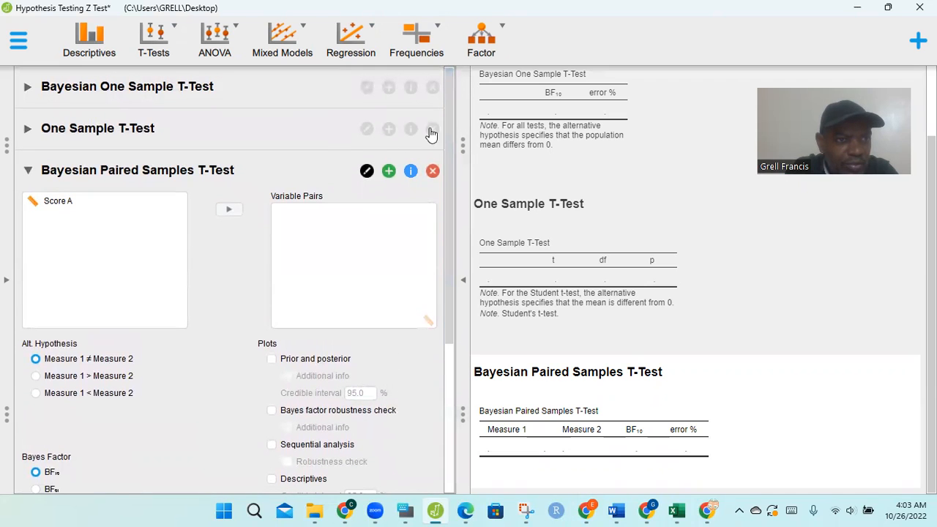
click(156, 66)
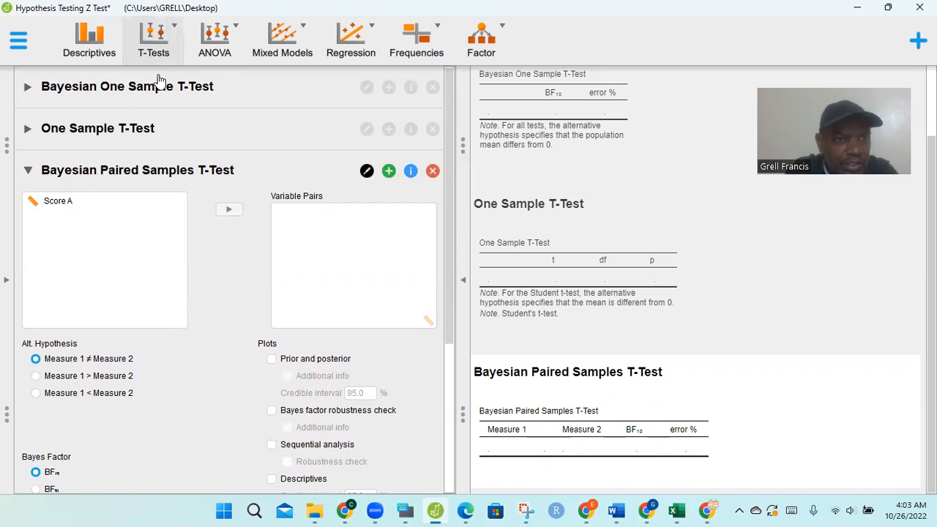
click(83, 129)
click(81, 128)
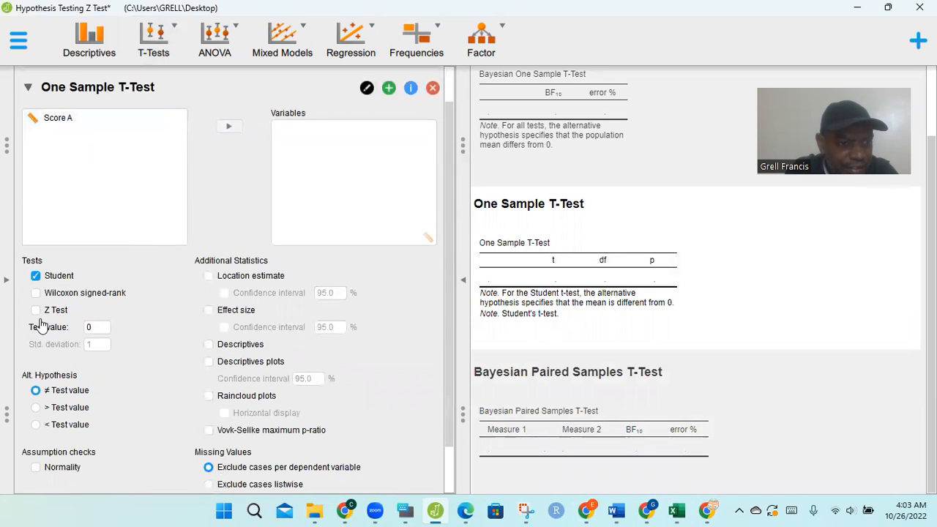
- Add a classical One Sample T-Test analysis and assign Score A as its variable
click(158, 64)
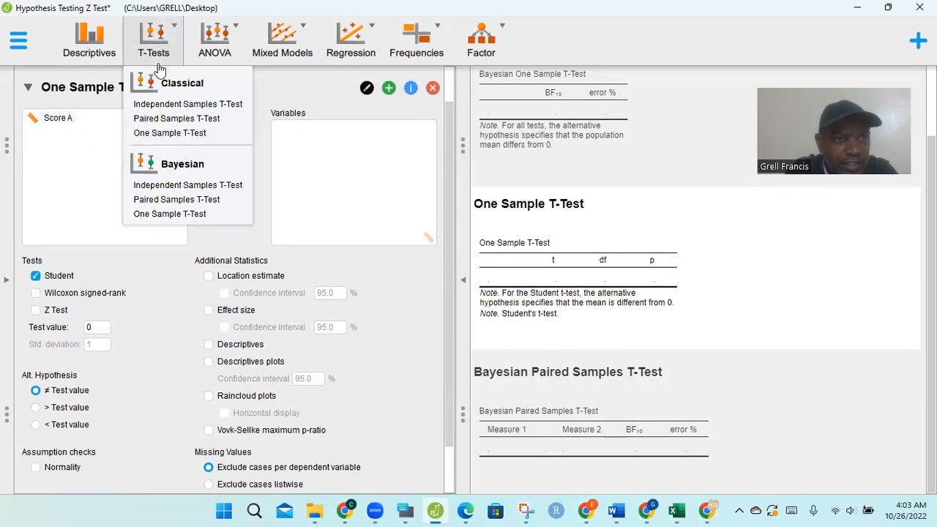
click(170, 134)
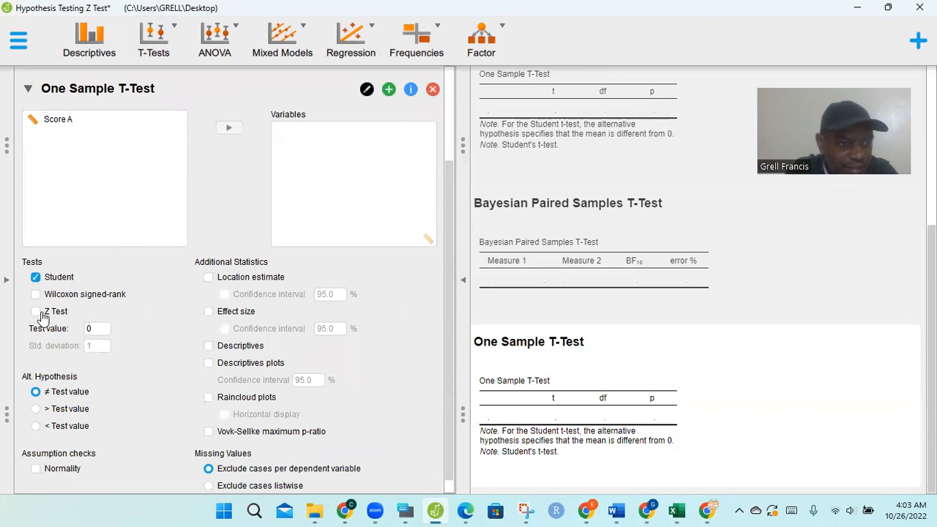
click(61, 121)
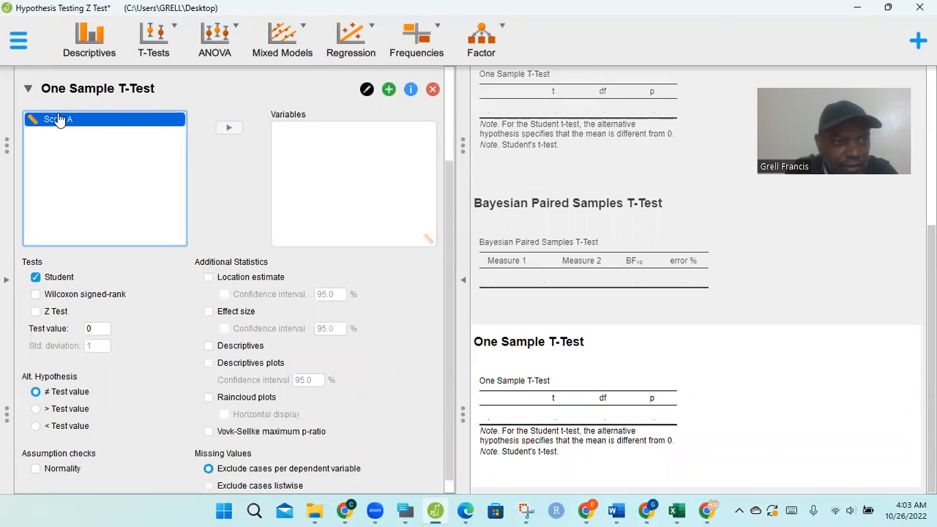
click(227, 130)
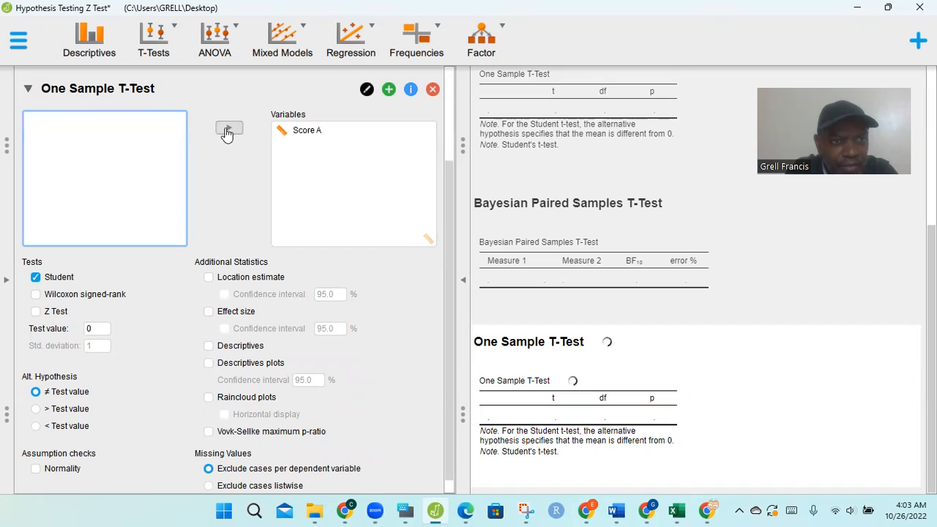
- Add another classical One Sample T-Test analysis, enable its Z Test option and assign Score A as the variable
click(154, 40)
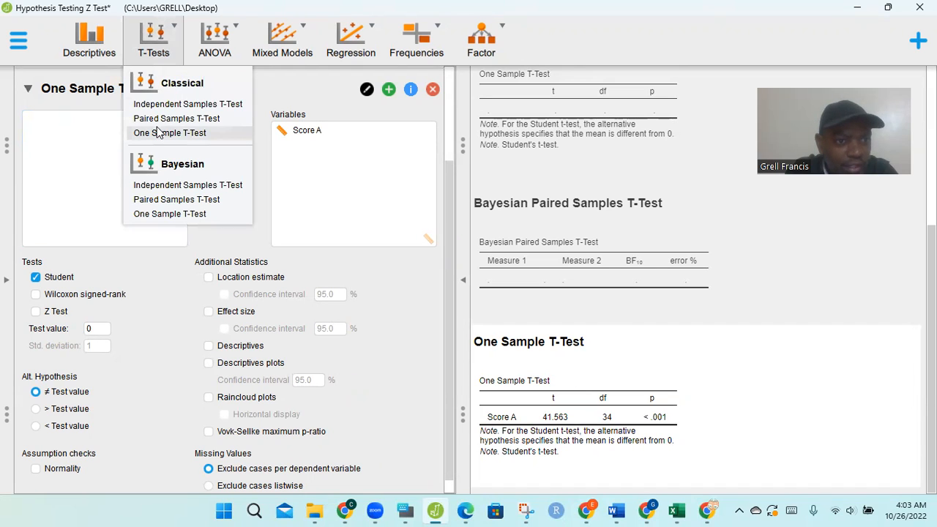
click(158, 132)
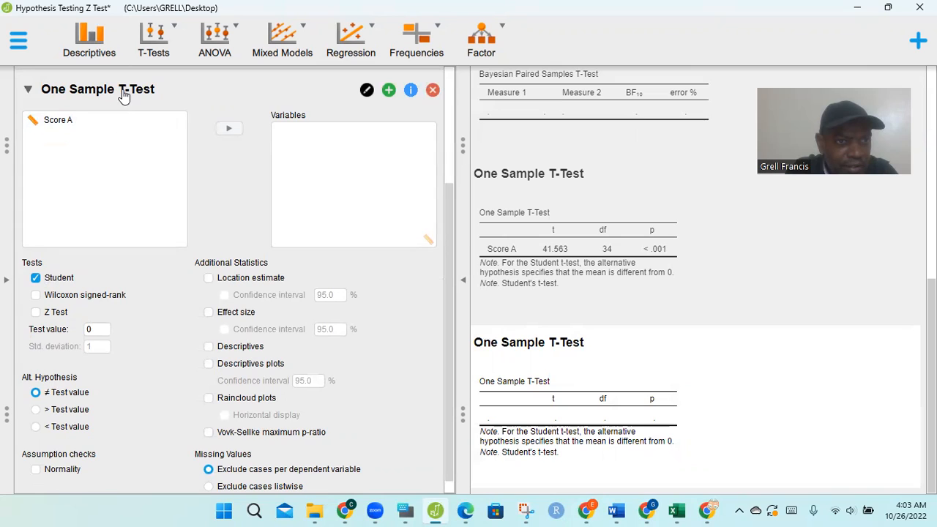
click(35, 313)
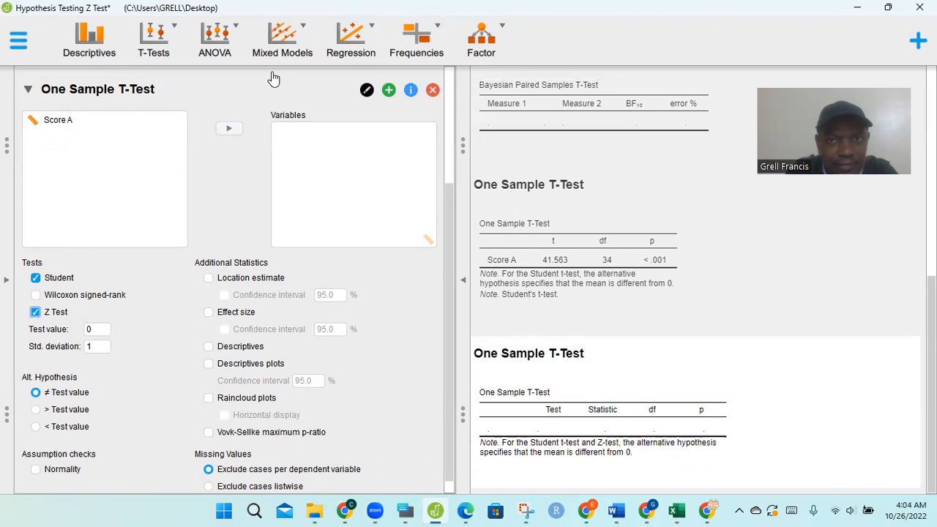
click(107, 121)
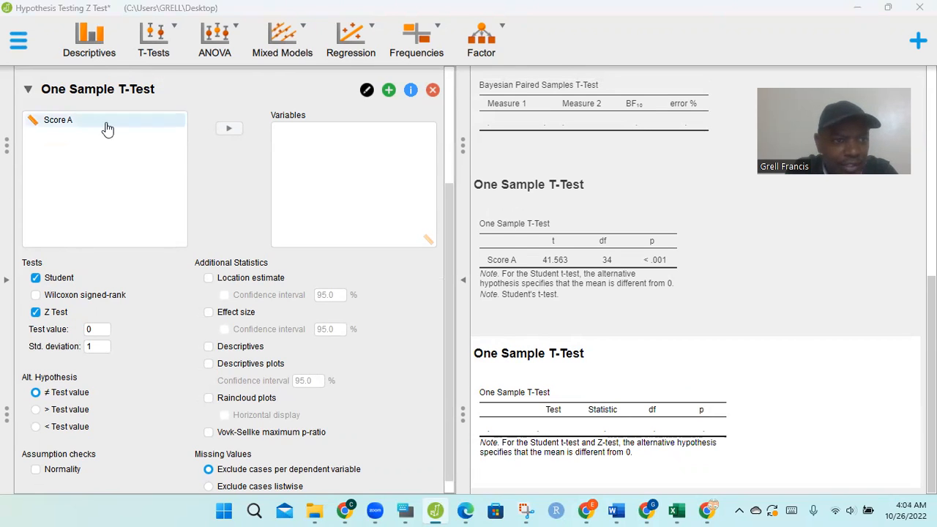
click(229, 130)
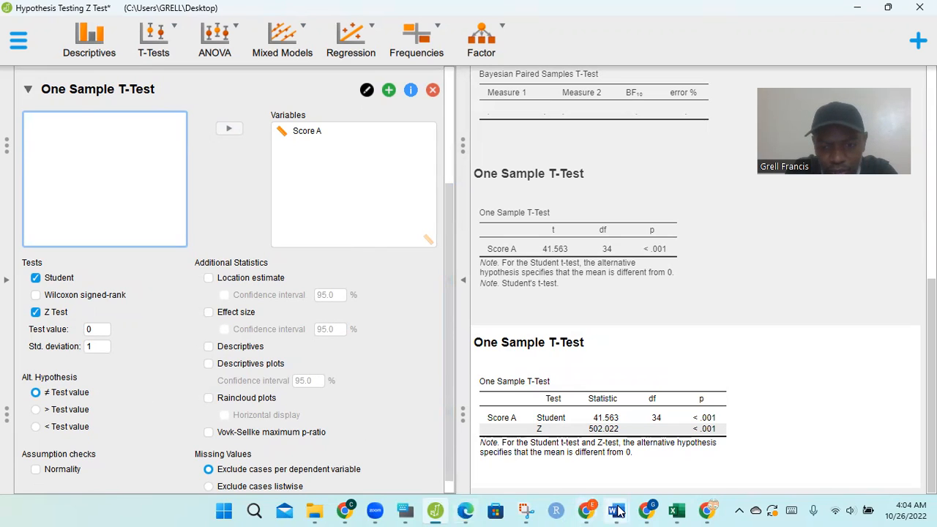
- Switch to the Word document with the One Sample Z Test problem, read Franco's claim and return to JASP
mouse_move(617, 510)
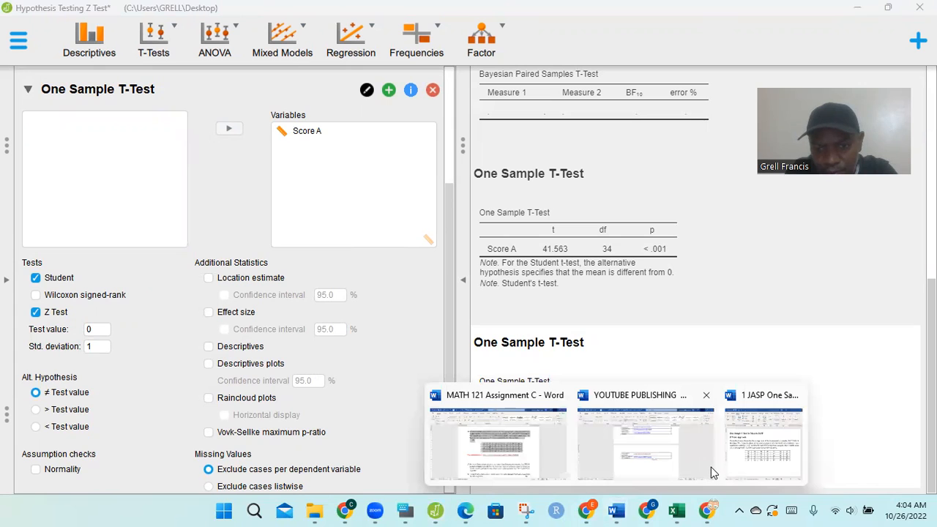
click(744, 469)
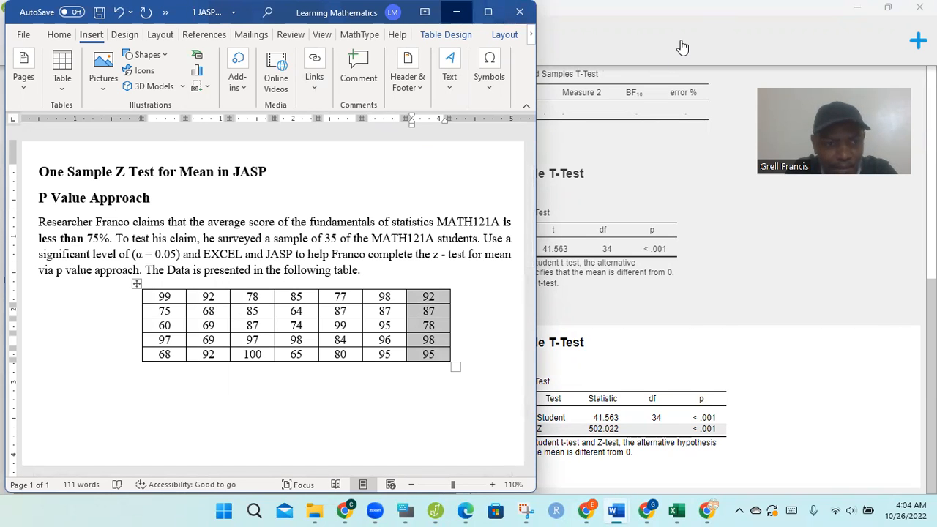
click(456, 11)
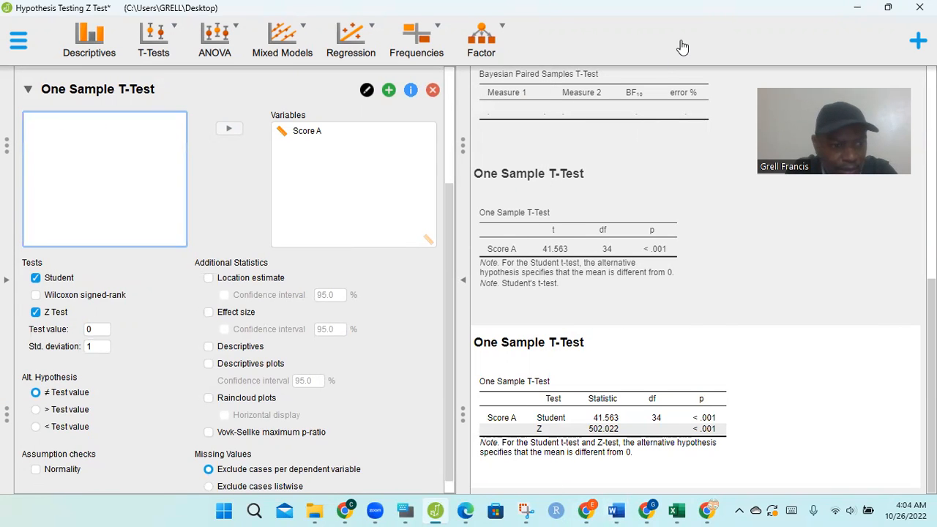
- Set the newest One Sample T-Test's alternative hypothesis to < Test value and its test value to 75
click(37, 427)
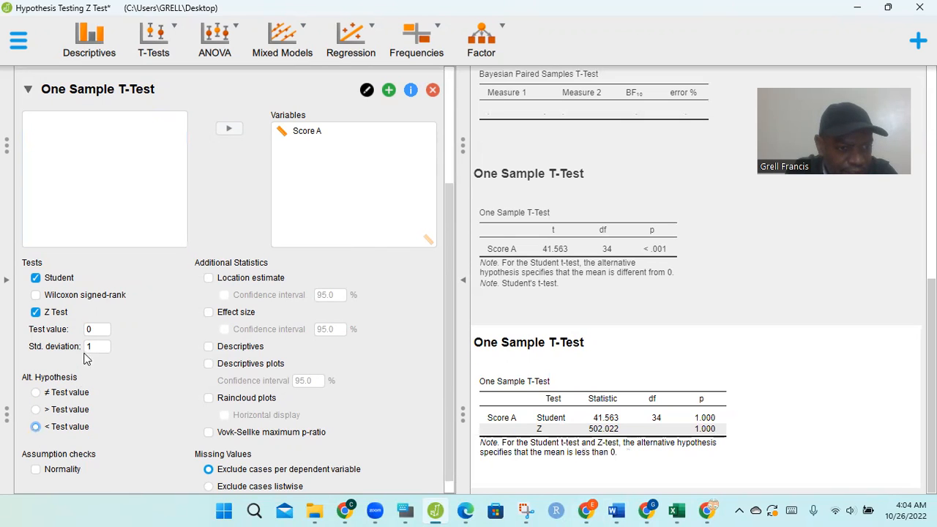
click(97, 330)
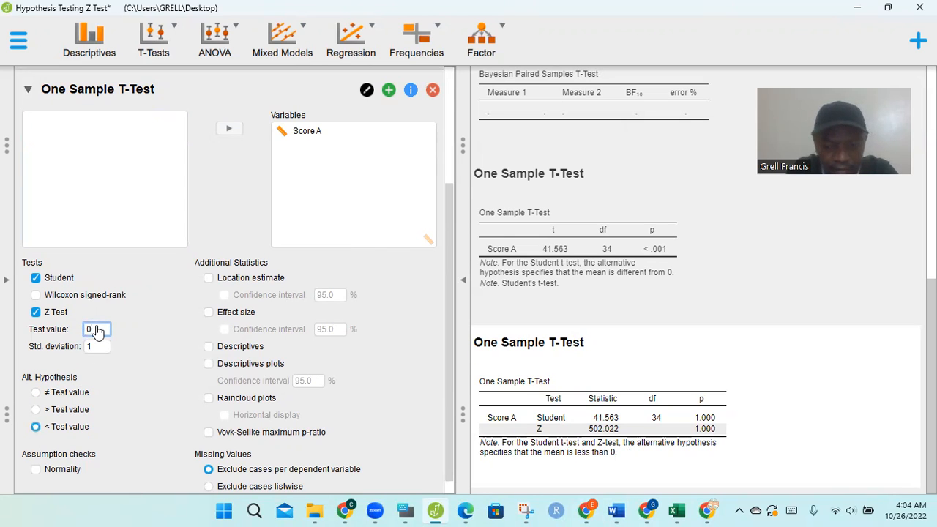
text(5)
key(Return)
click(97, 330)
text(7)
key(Return)
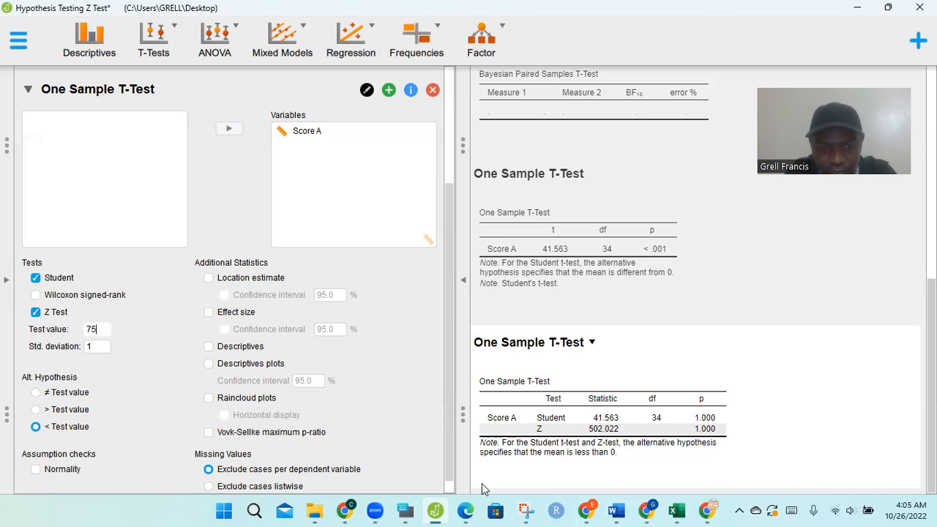
- Switch to the MATH121 PDF notes in Edge and examine the p value decision criterion on page 5
click(465, 510)
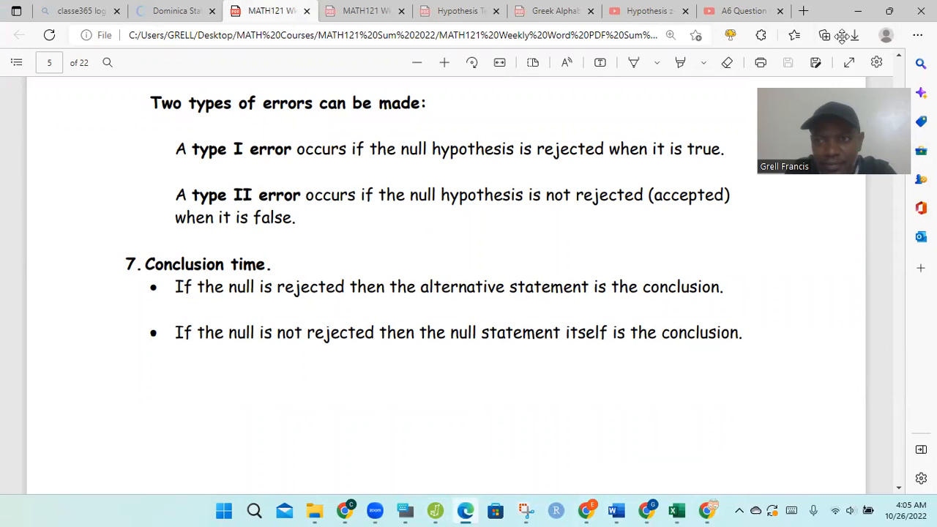
scroll(898, 147, up, 4)
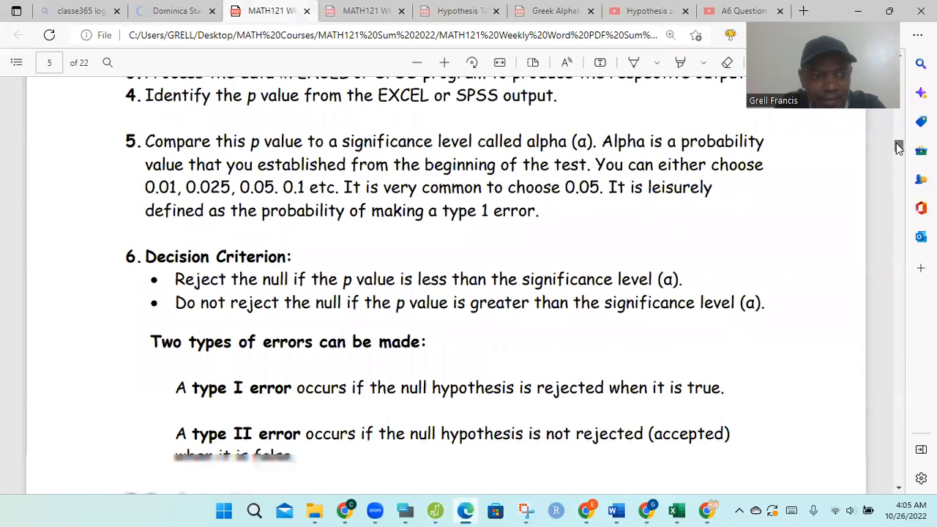
scroll(896, 143, down, 2)
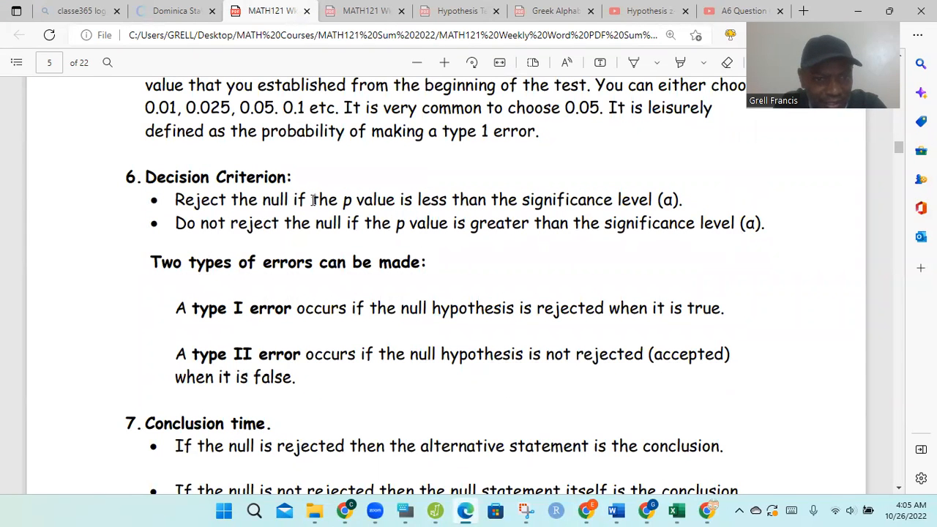